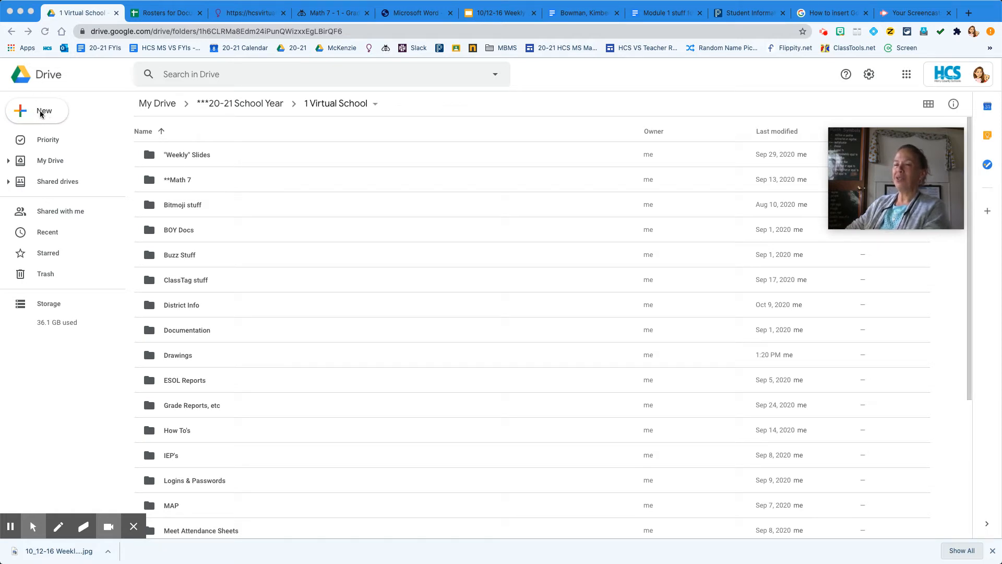
- Create a folder named Drawings inside the 1 Virtual School folder and open it
left_click(41, 114)
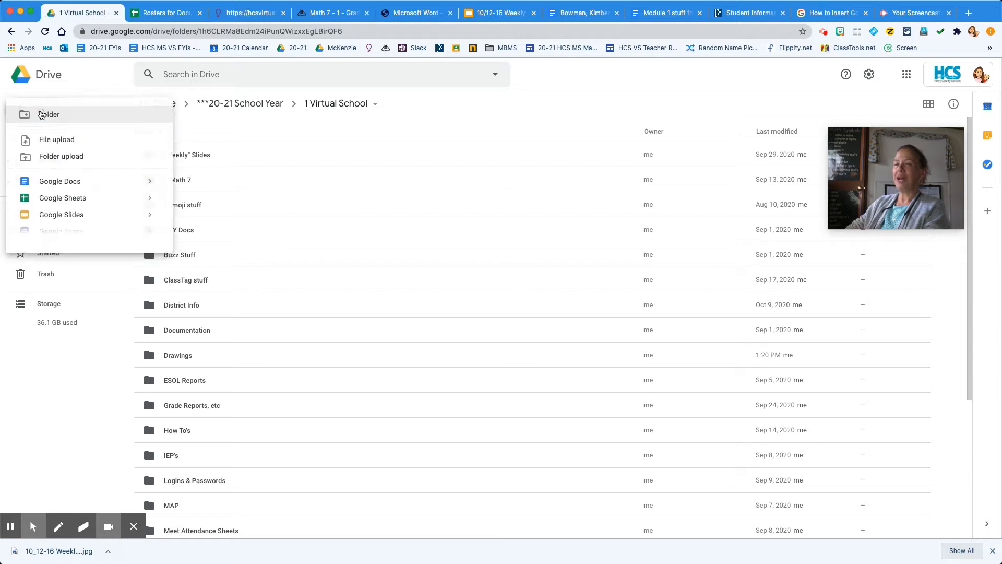
left_click(75, 120)
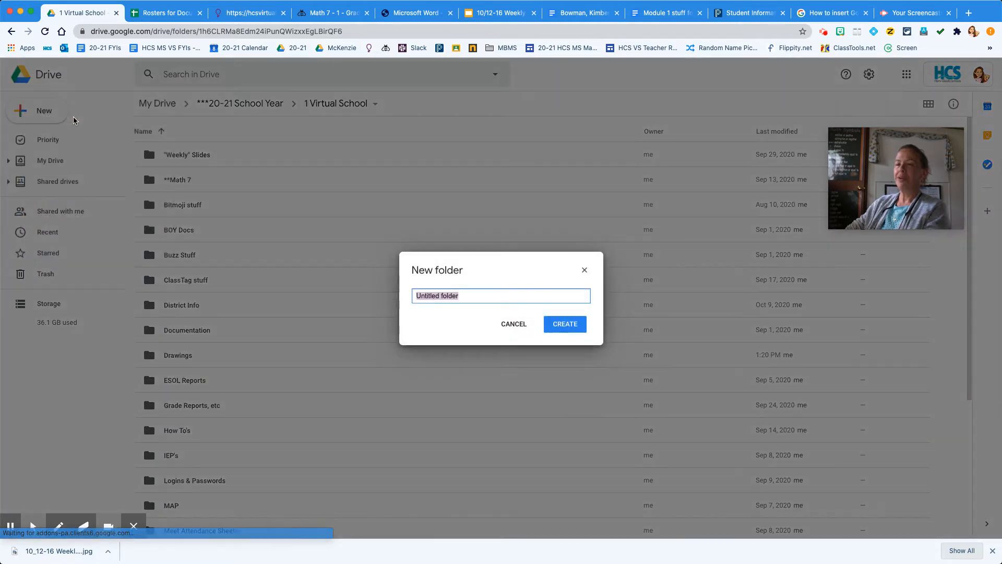
type("Drawings")
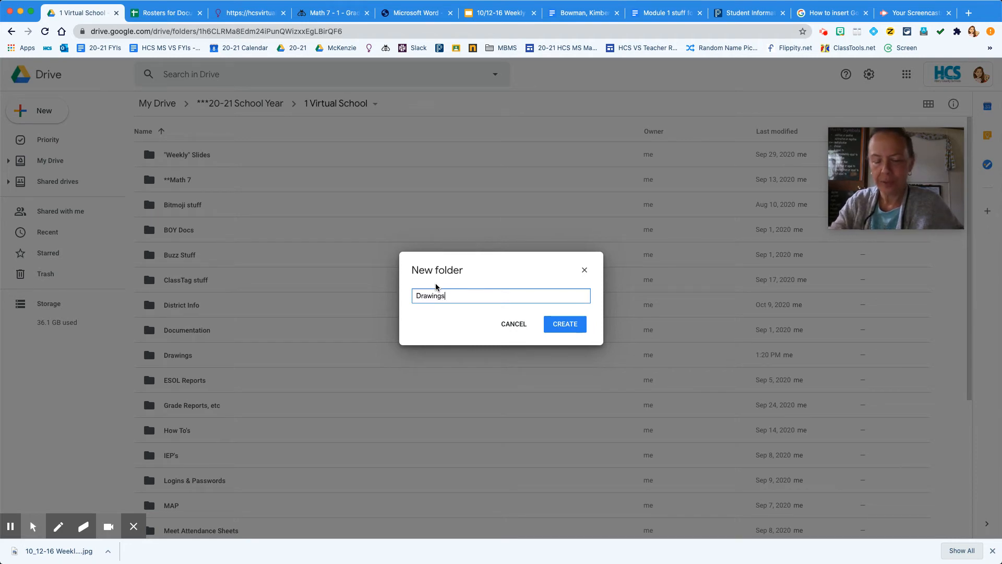
key("Return")
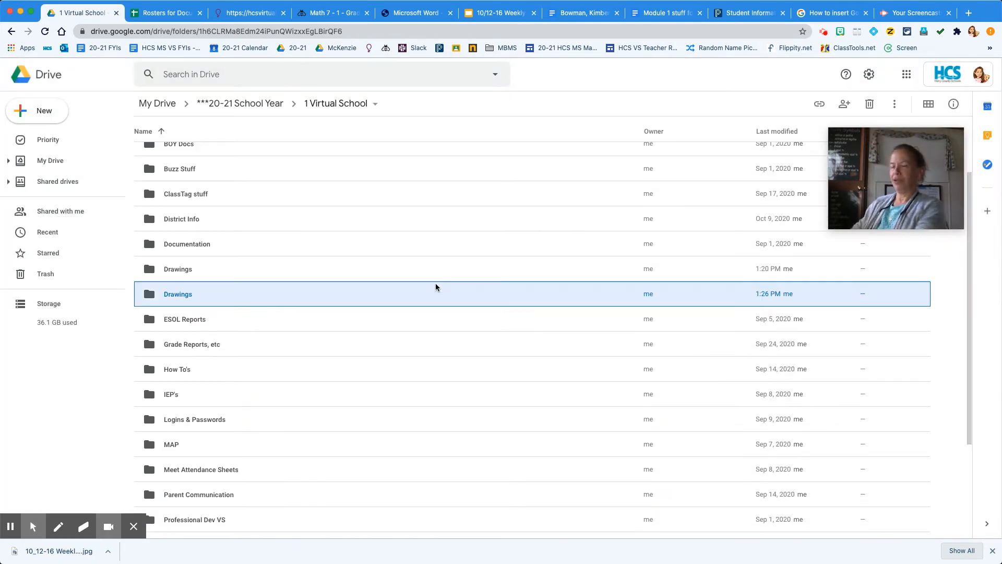
double_click(206, 296)
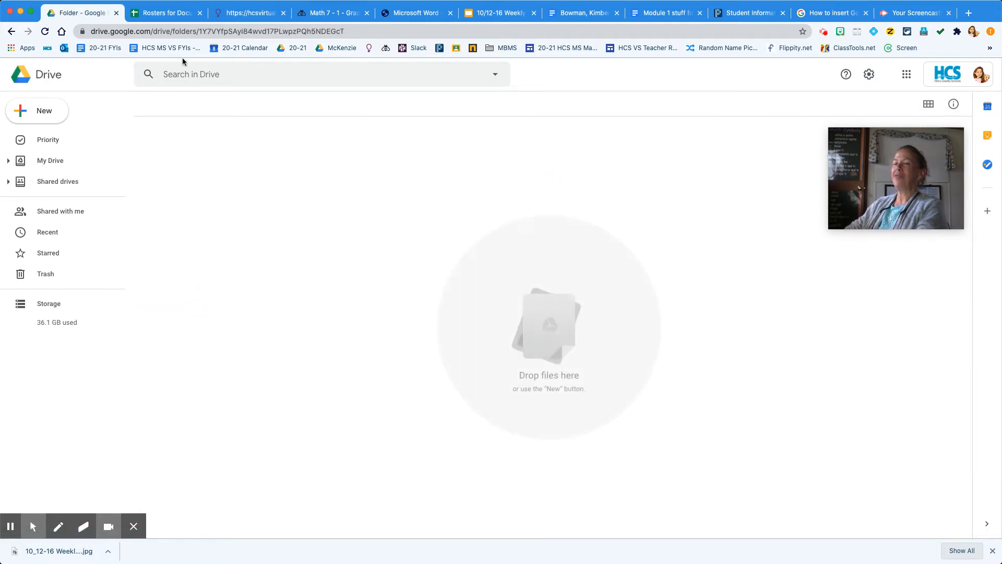
- Create a new Google Jamboard file in the Drawings folder and rename it Reciprocal
left_click(42, 110)
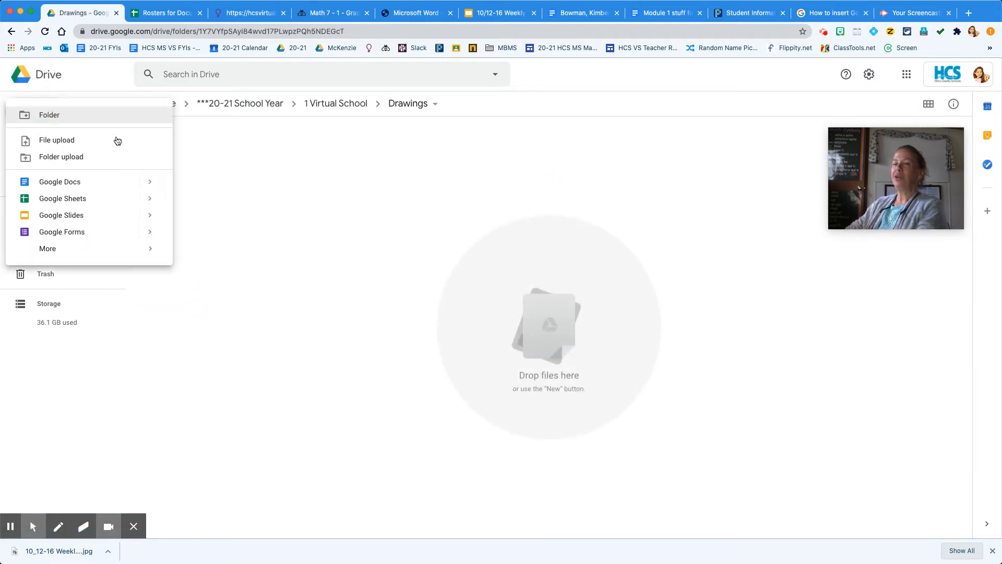
mouse_move(146, 255)
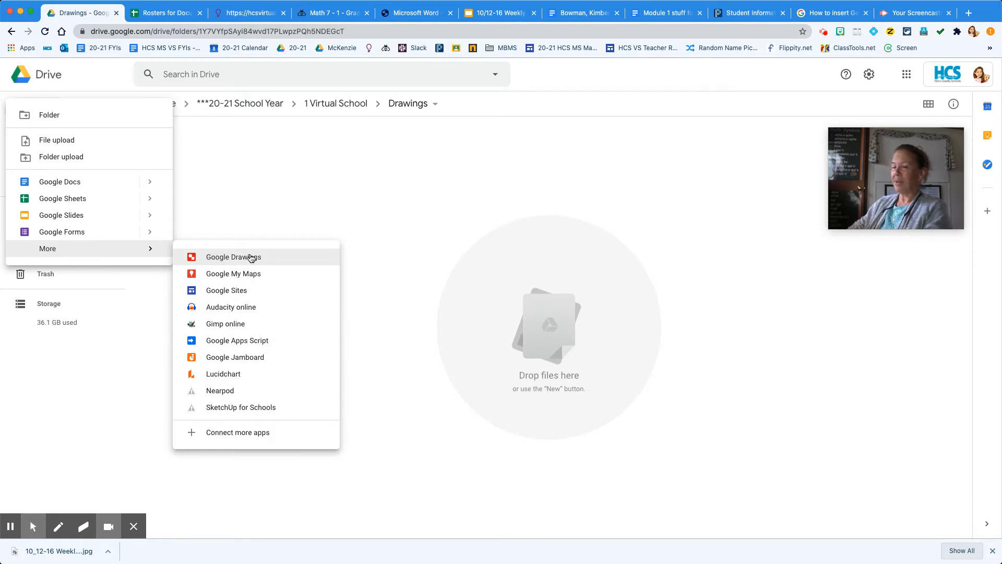
left_click(250, 358)
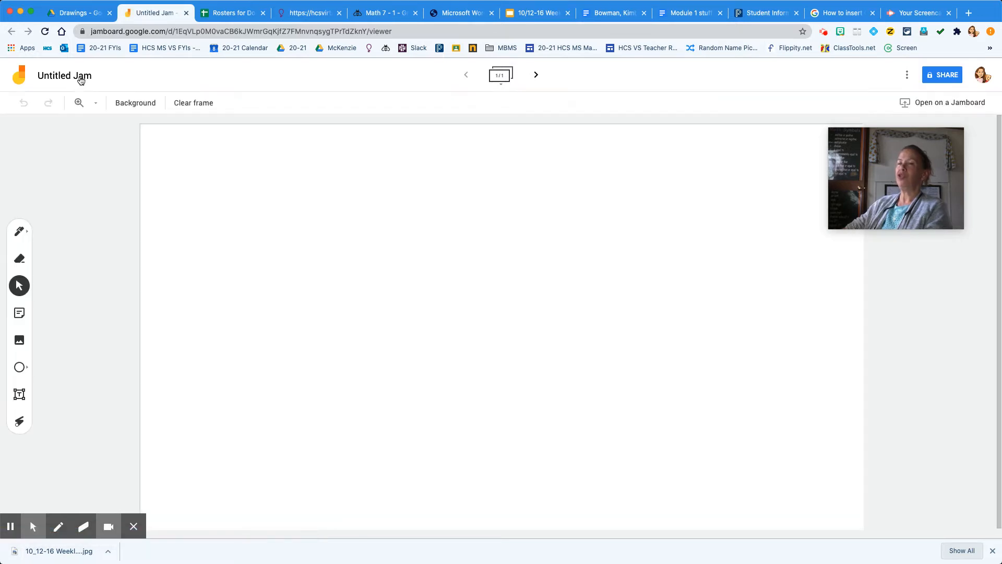
left_click(81, 78)
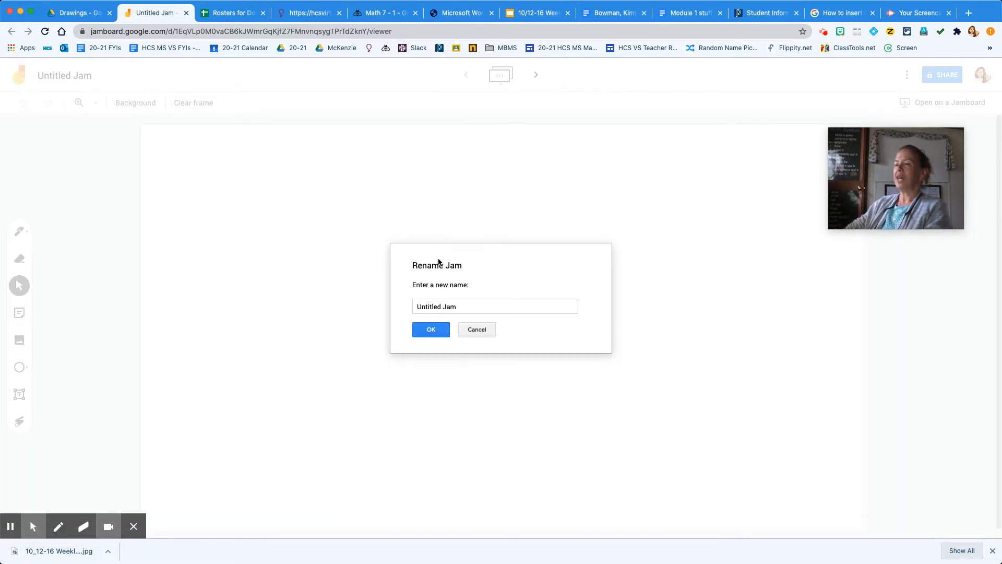
triple_click(451, 308)
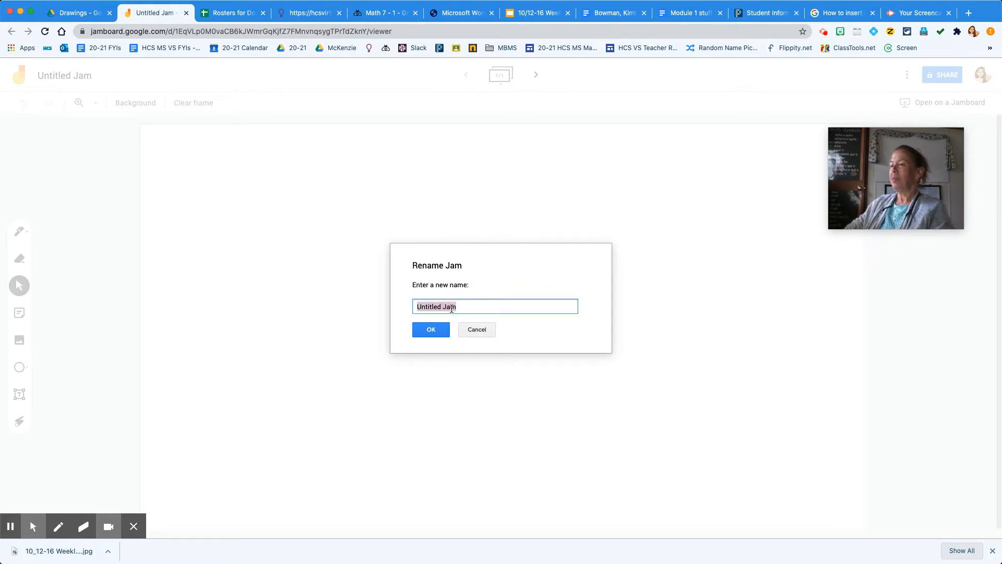
type("Reciprocal")
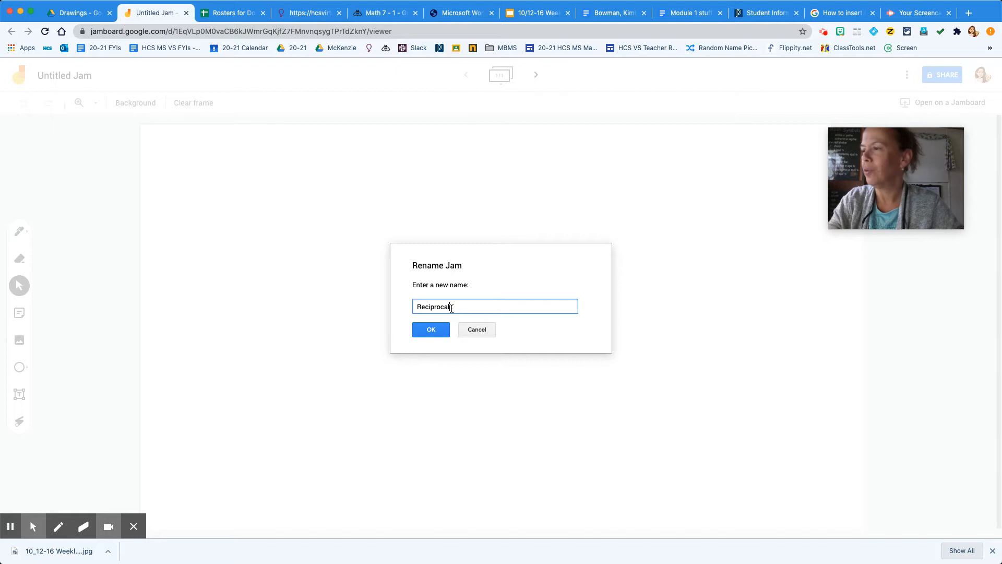
left_click(426, 333)
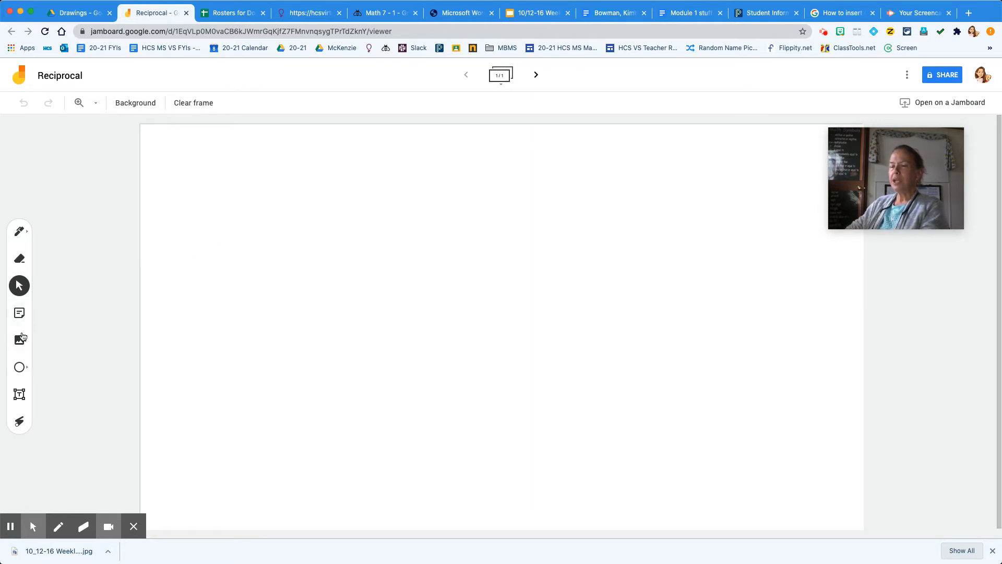
- Handwrite the fraction 3/4 near the top of the frame and add a text box reading "The reciprocal is..." beside it
left_click(20, 232)
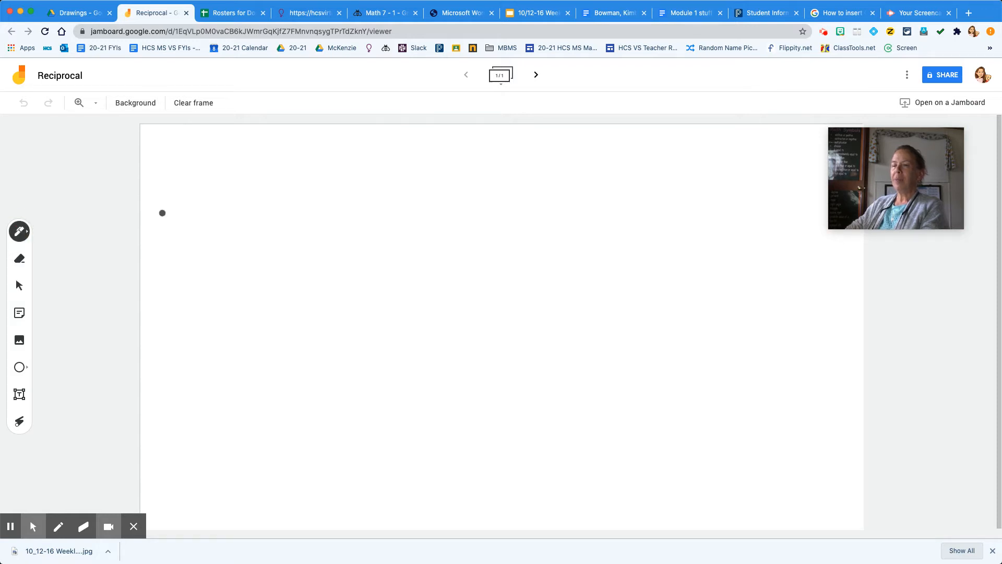
mouse_move(269, 169)
left_mouse_down()
mouse_move(278, 190)
mouse_move(265, 197)
mouse_move(290, 214)
mouse_move(298, 238)
mouse_move(284, 249)
left_mouse_up()
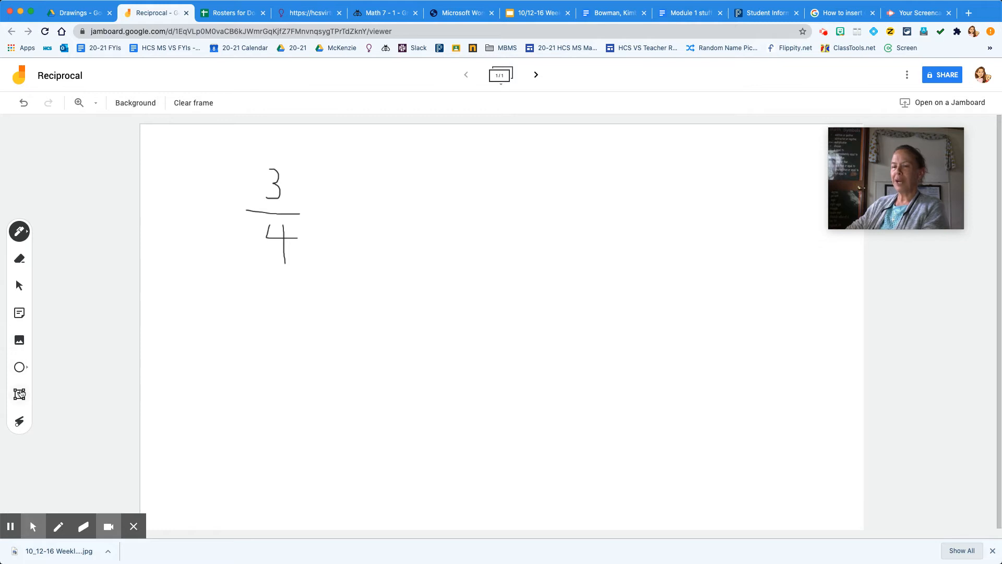
left_click(19, 394)
left_click(335, 195)
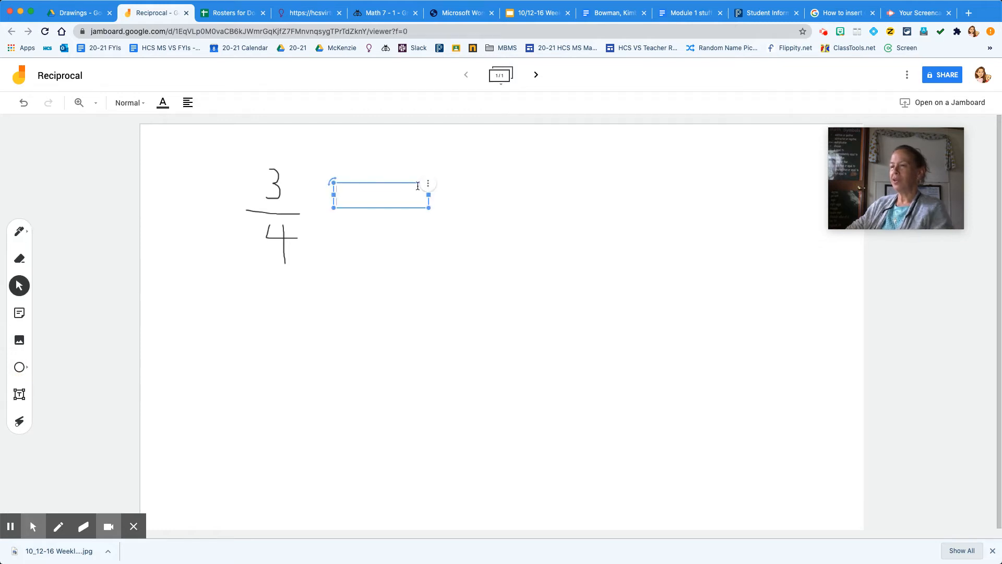
type("The r")
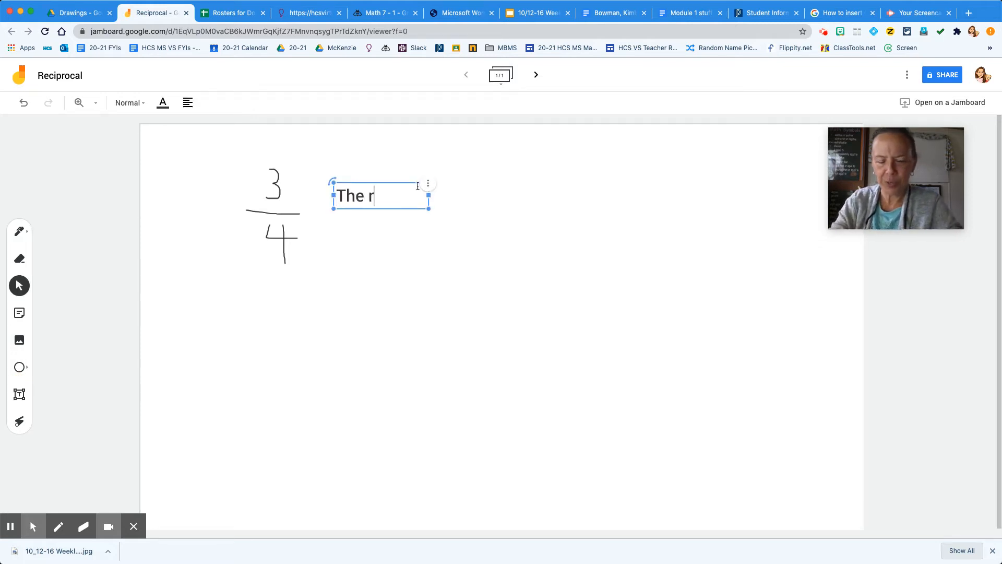
type("ecipro")
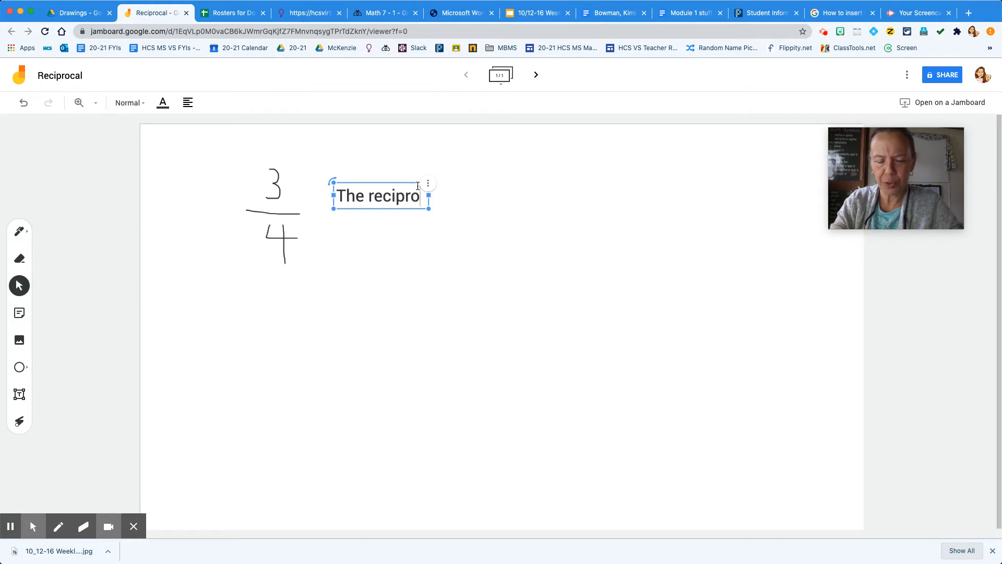
type("cal is")
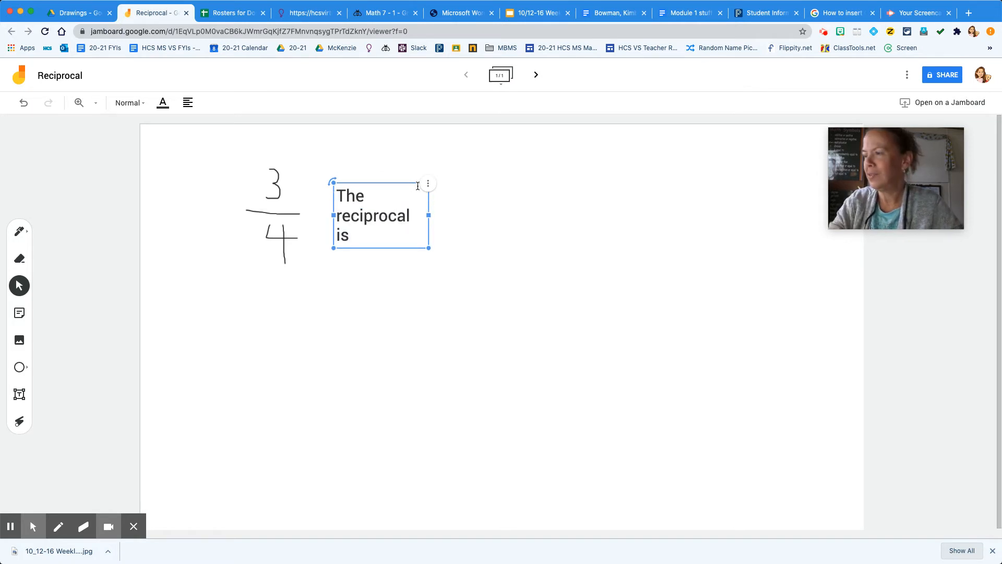
type("...")
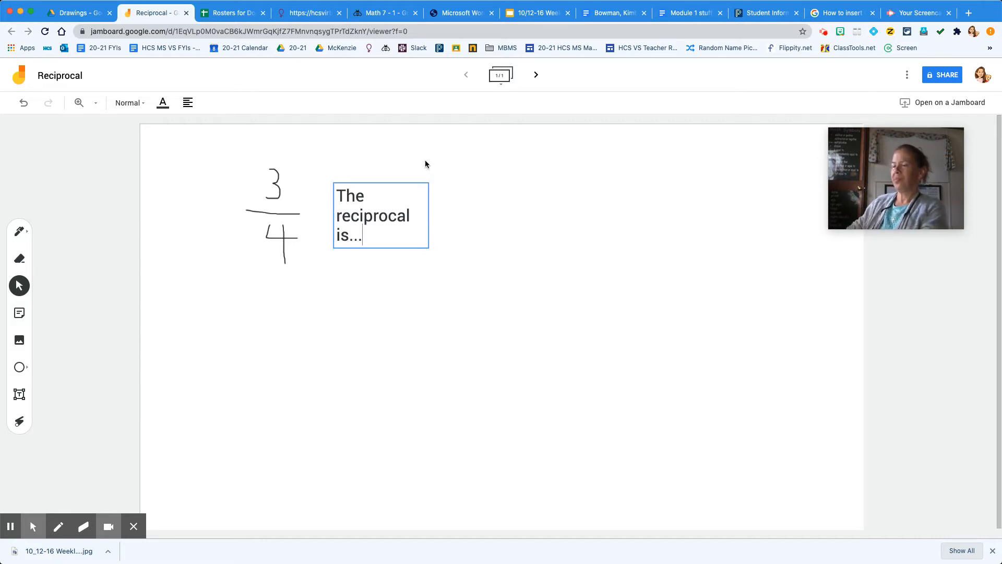
- Handwrite the fraction 4/3 after the text box and the equation 3/4 x 4/3 = 12/12 = 1 below
left_click(19, 232)
mouse_move(444, 167)
left_mouse_down()
mouse_move(441, 190)
mouse_move(485, 192)
mouse_move(460, 205)
mouse_move(503, 213)
mouse_move(454, 254)
left_mouse_up()
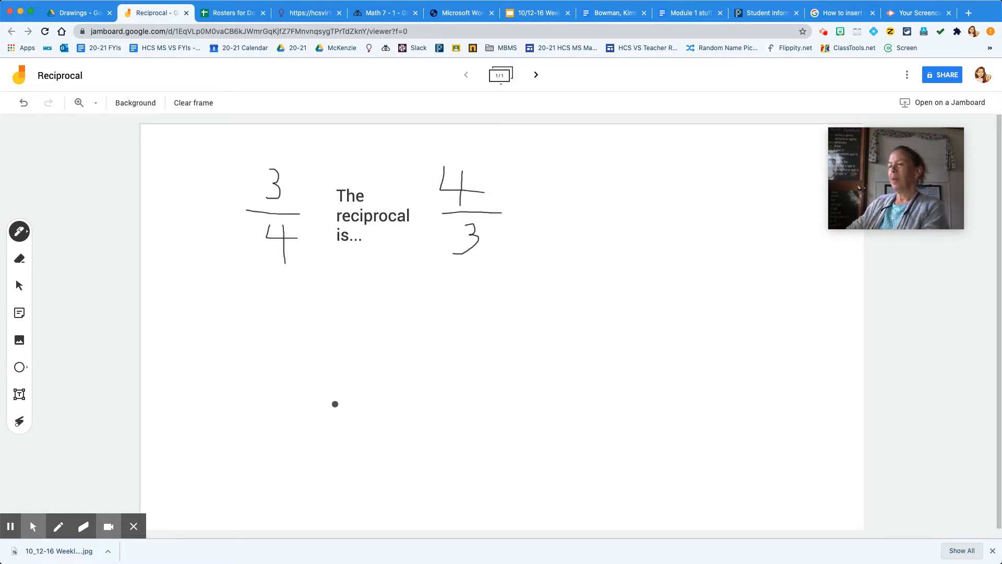
mouse_move(275, 324)
left_mouse_down()
mouse_move(289, 325)
mouse_move(272, 349)
mouse_move(298, 365)
mouse_move(272, 390)
mouse_move(302, 388)
mouse_move(288, 414)
left_mouse_up()
left_click_drag(321, 350, 320, 372)
mouse_move(365, 328)
left_mouse_down()
mouse_move(387, 339)
mouse_move(366, 359)
mouse_move(389, 382)
mouse_move(371, 398)
left_mouse_up()
left_click_drag(420, 353, 447, 361)
mouse_move(467, 318)
left_mouse_down()
mouse_move(467, 346)
mouse_move(496, 347)
mouse_move(505, 360)
mouse_move(475, 396)
mouse_move(523, 391)
left_mouse_up()
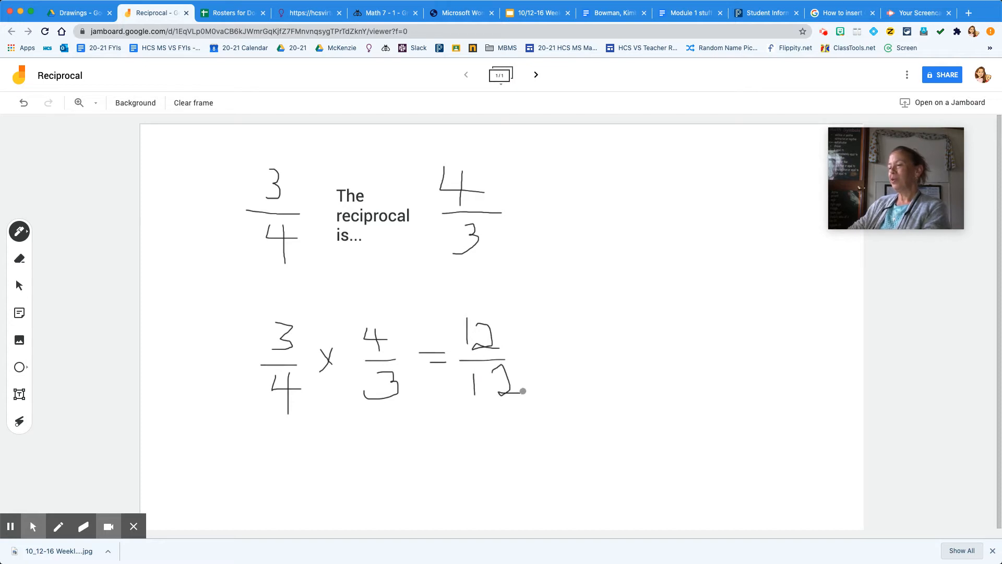
mouse_move(526, 350)
left_mouse_down()
mouse_move(541, 347)
mouse_move(586, 388)
left_mouse_up()
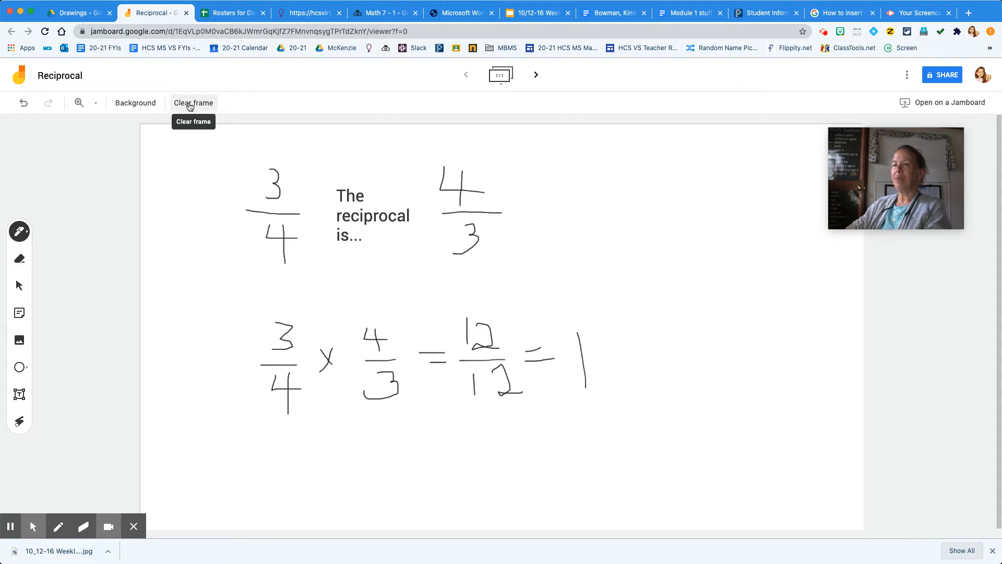
- Save the current Jamboard frame as an image, then save a second copy
left_click(20, 259)
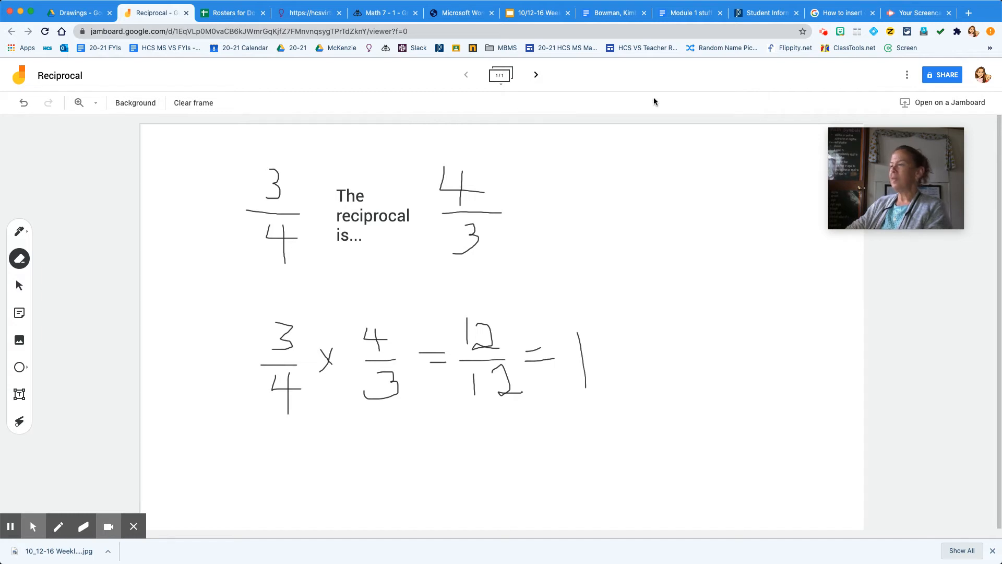
left_click(907, 76)
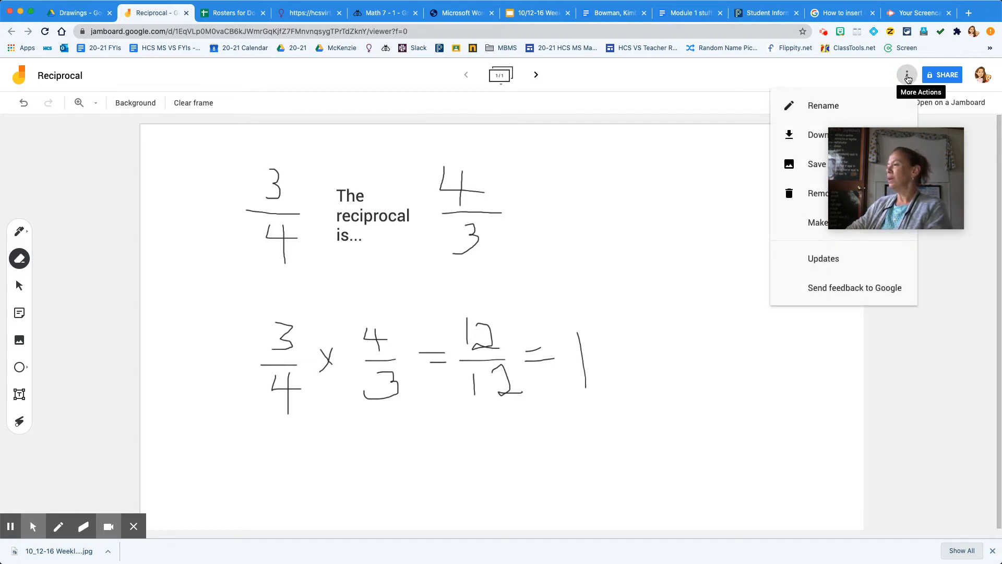
left_click(906, 132)
left_click_drag(908, 141, 938, 395)
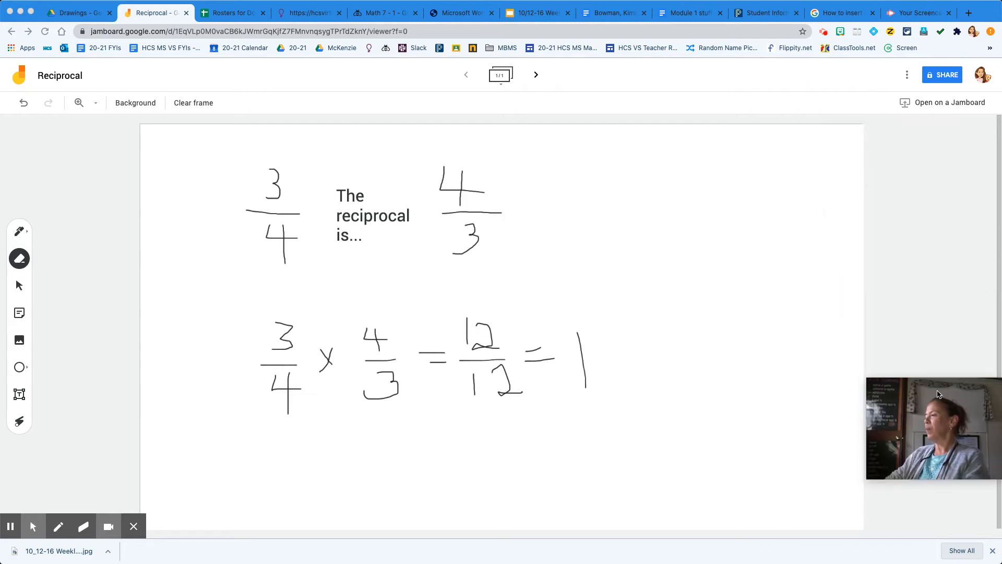
left_click(907, 76)
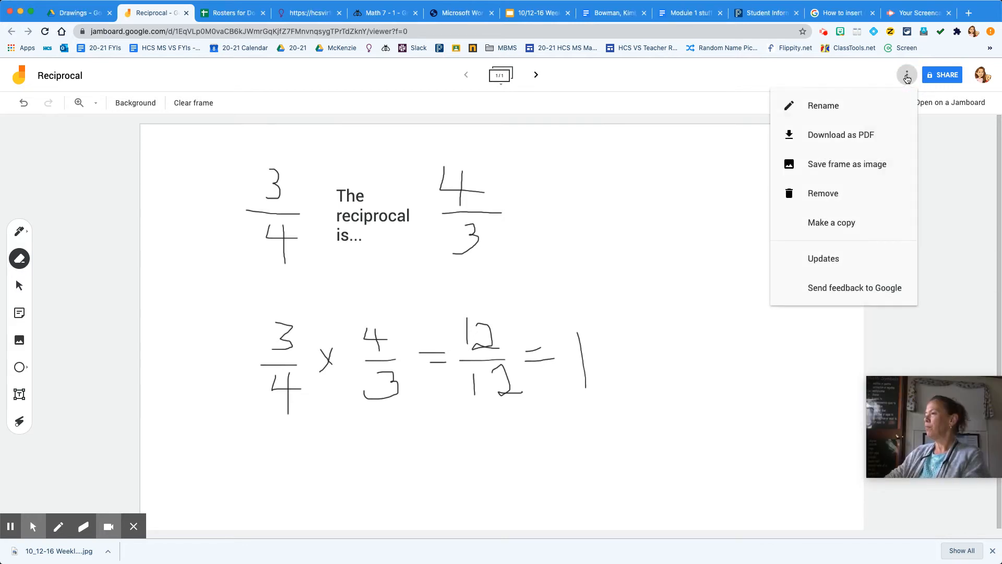
left_click(853, 166)
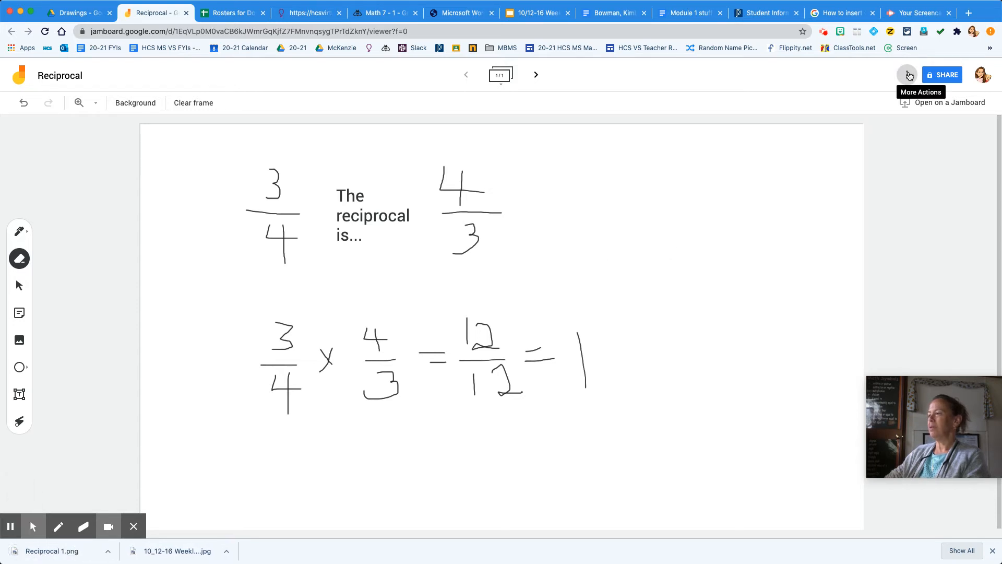
left_click(909, 76)
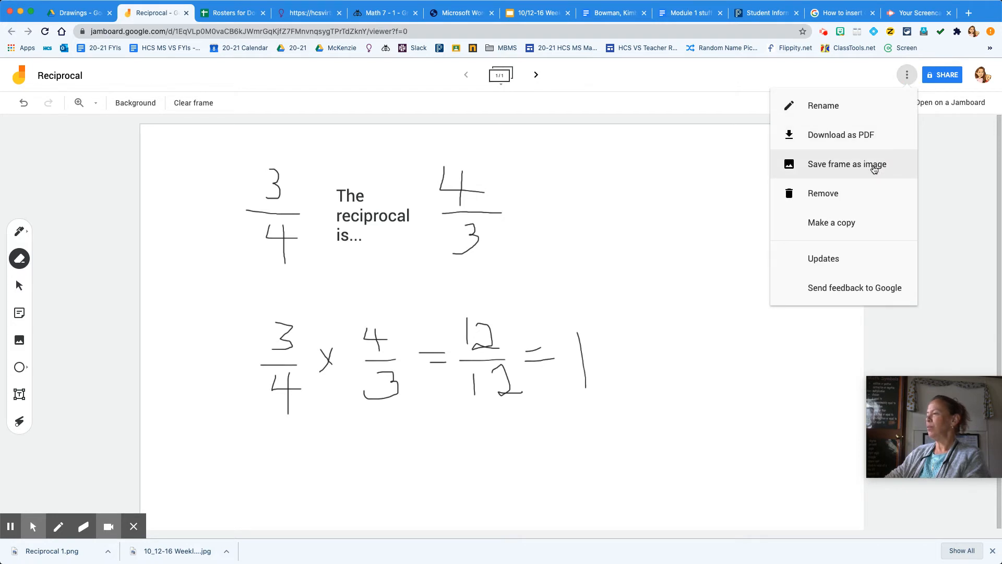
left_click(873, 169)
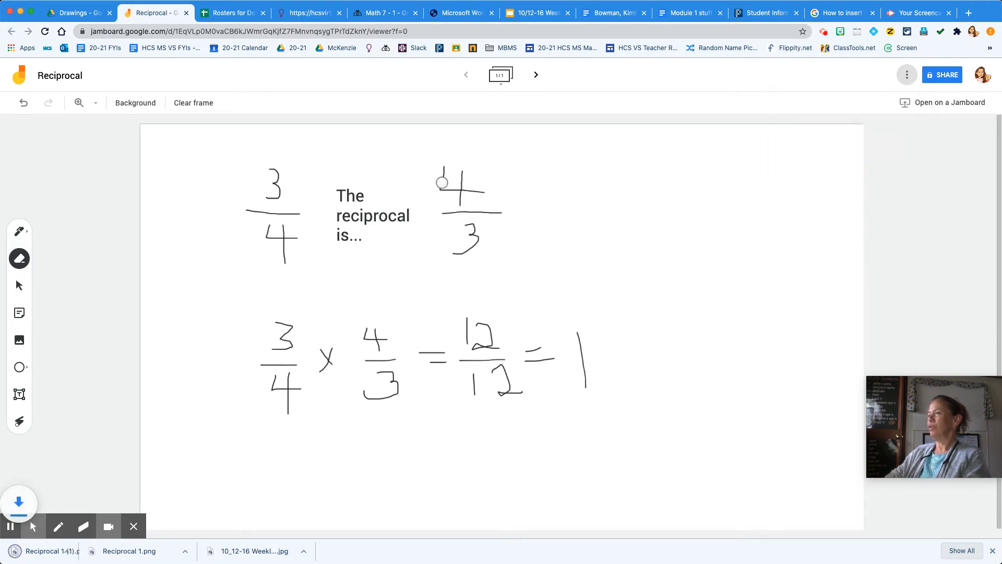
- Check the Drawings folder in Google Drive, return to the jam and screenshot its first line of work, from 3/4 to 4/3
left_click(89, 13)
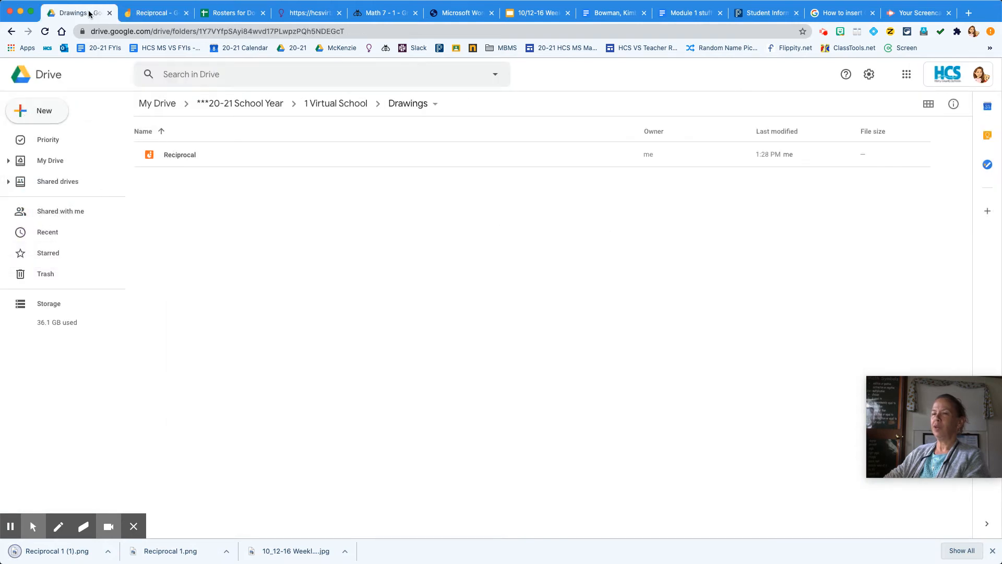
left_click(160, 14)
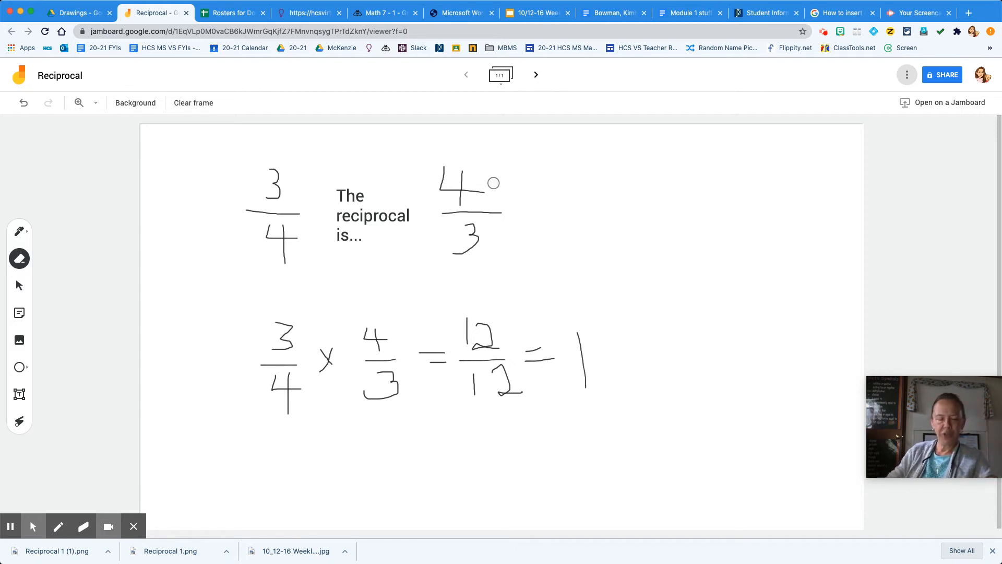
key("super+shift+4")
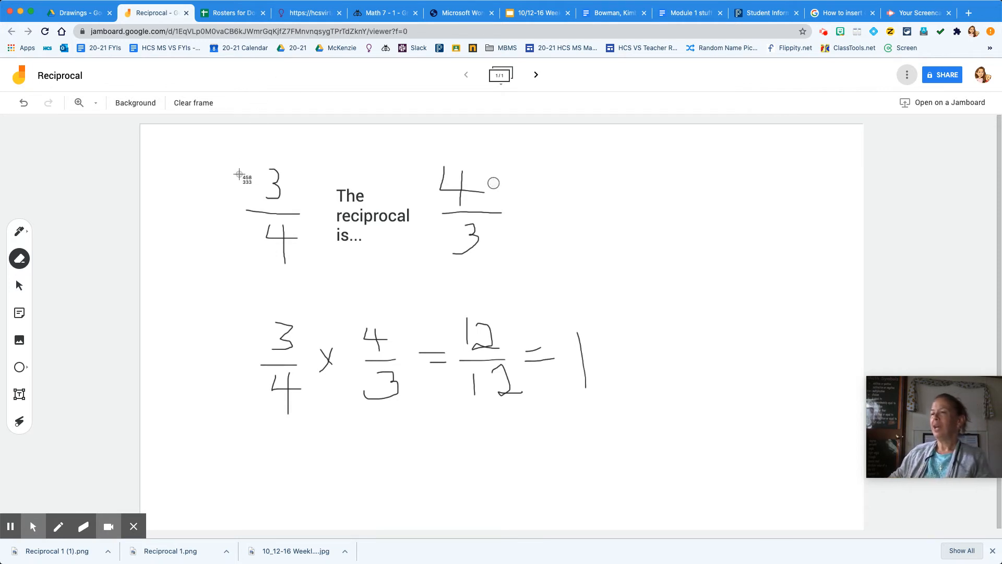
left_click_drag(241, 152, 487, 282)
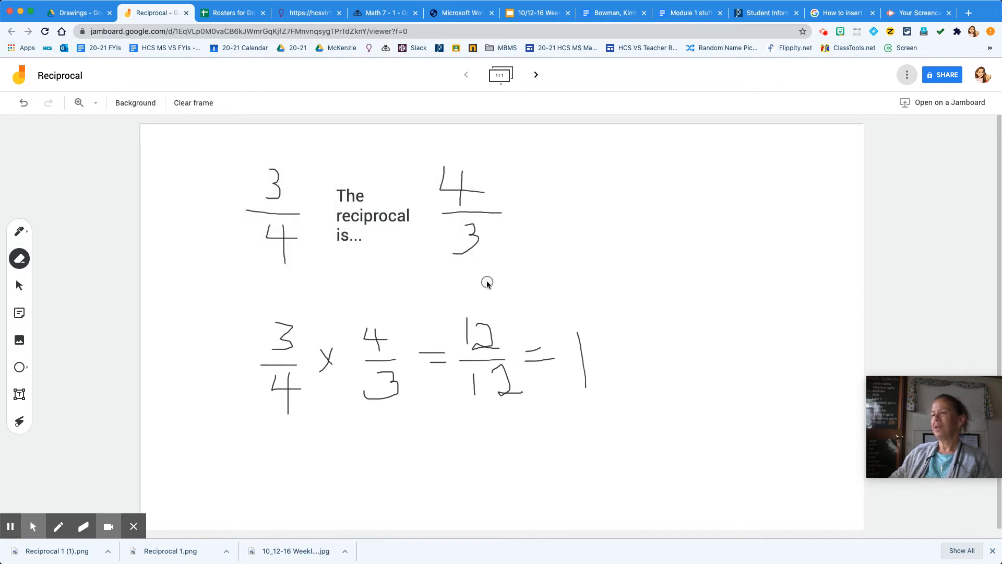
- Switch to the 10/12-16 Weekly Slides in Google Slides, paste the captured image and place it under the Examples heading
left_click(540, 16)
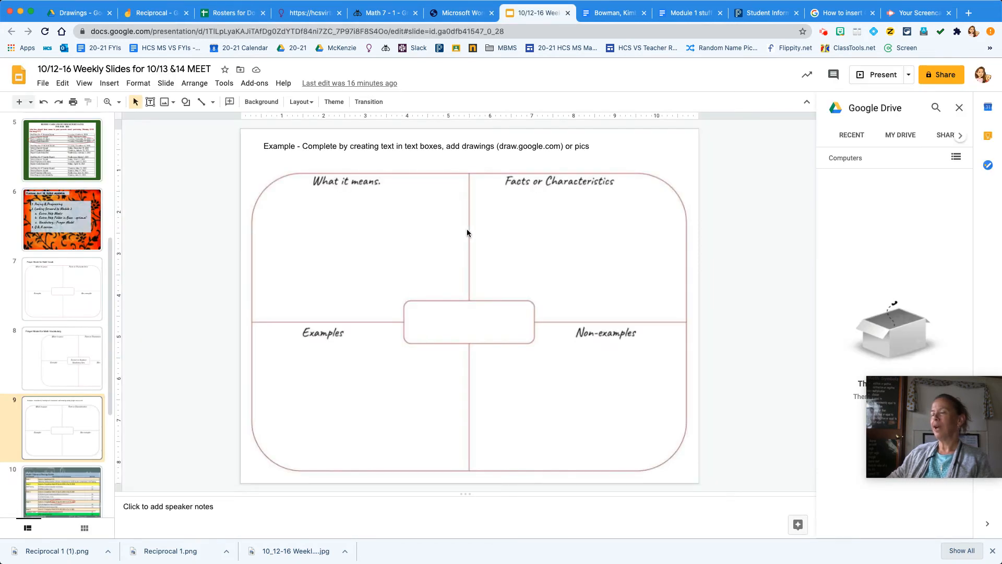
left_click(563, 401)
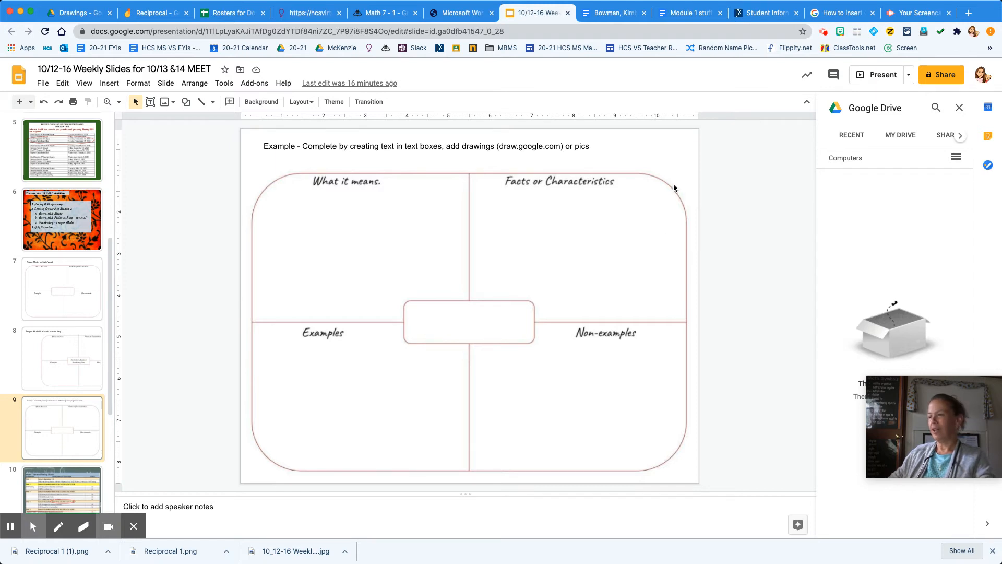
key("ctrl+v")
left_click_drag(387, 235, 419, 404)
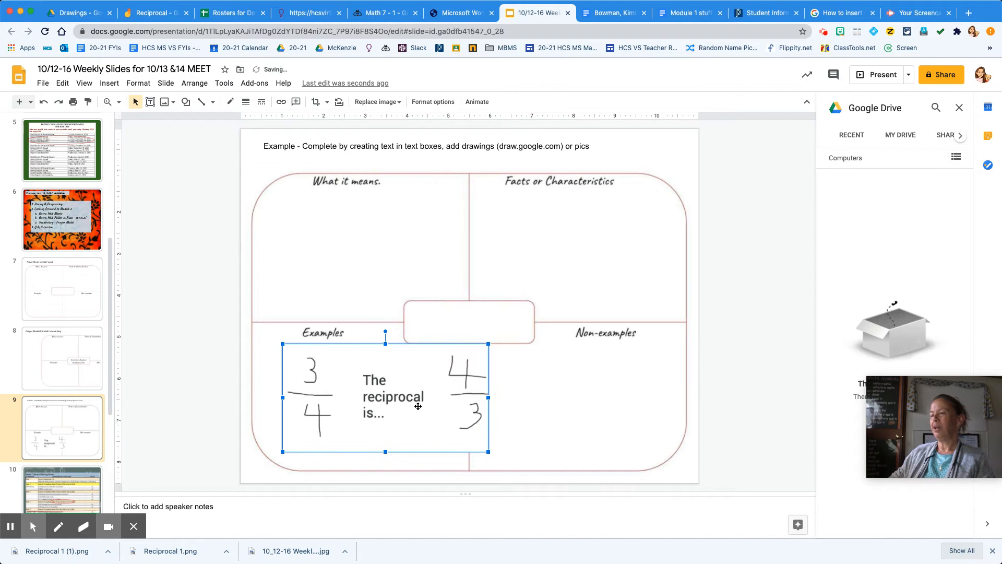
- Crop the pasted reciprocal image inward from its lower-right corner to the edge of the Examples quadrant
double_click(488, 452)
left_click_drag(488, 452, 460, 433)
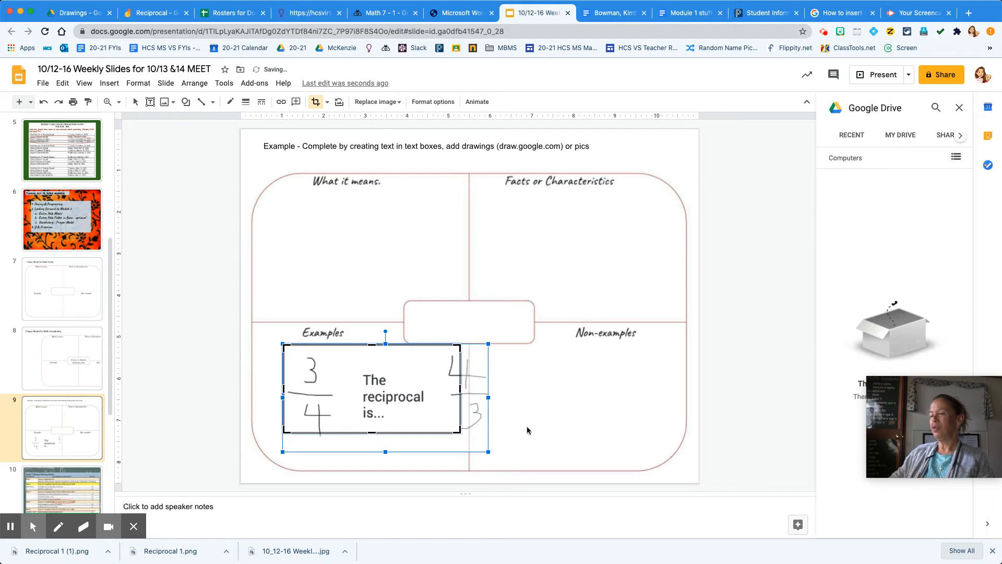